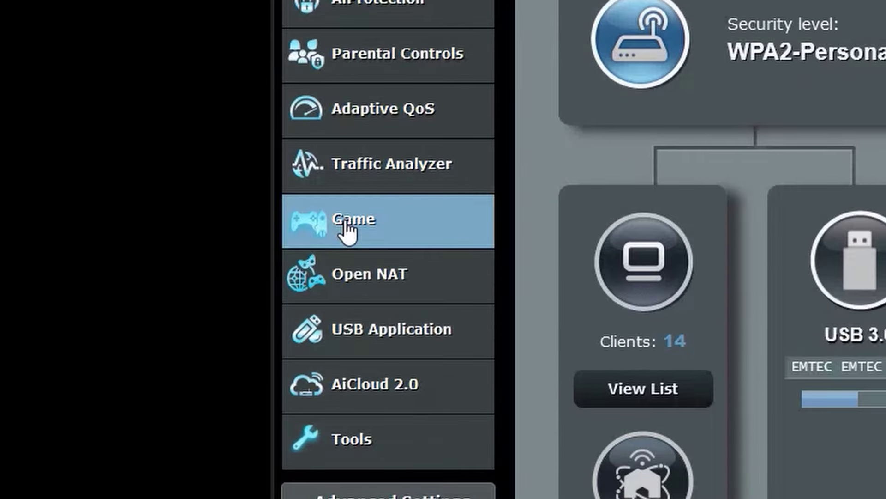
# Go to Game, then Adaptive QoS, to show the Bandwidth Monitor with upload and download gauges.
pyautogui.click(347, 231)
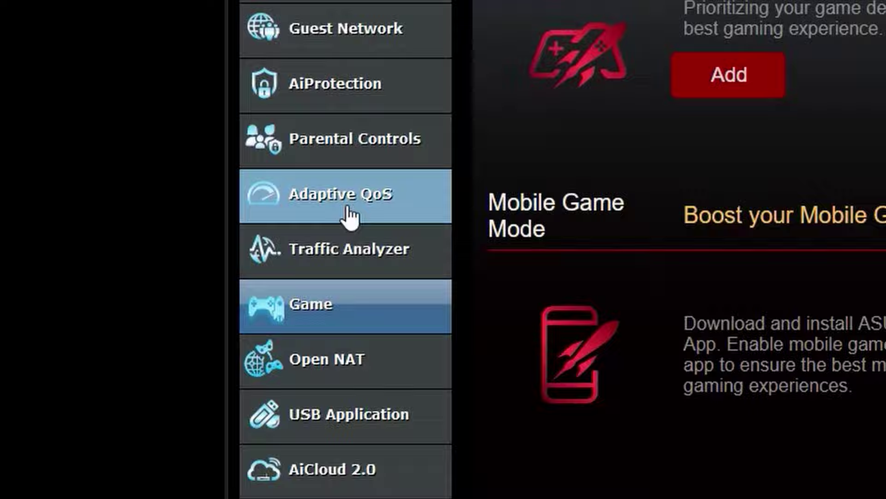
pyautogui.click(349, 216)
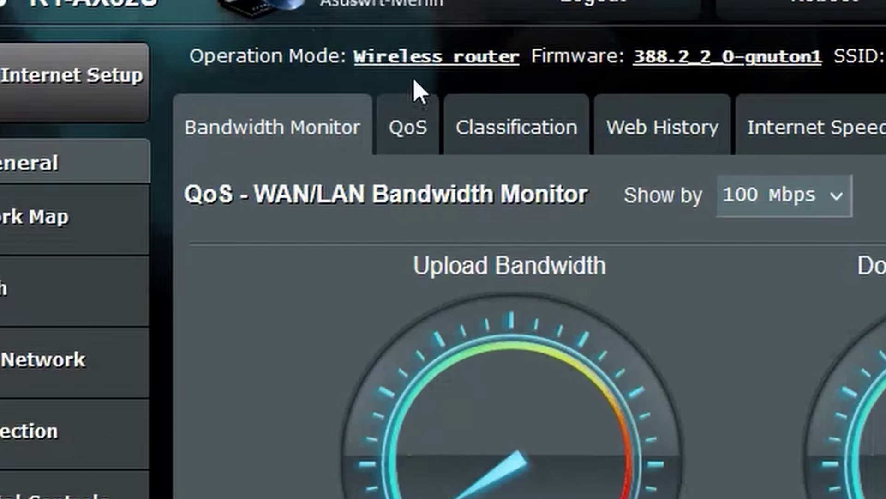
# On the QoS tab, set WAN packet overhead to Ethernet with VLAN and check the 9.00/270.00 Mb/s bandwidths.
pyautogui.click(409, 134)
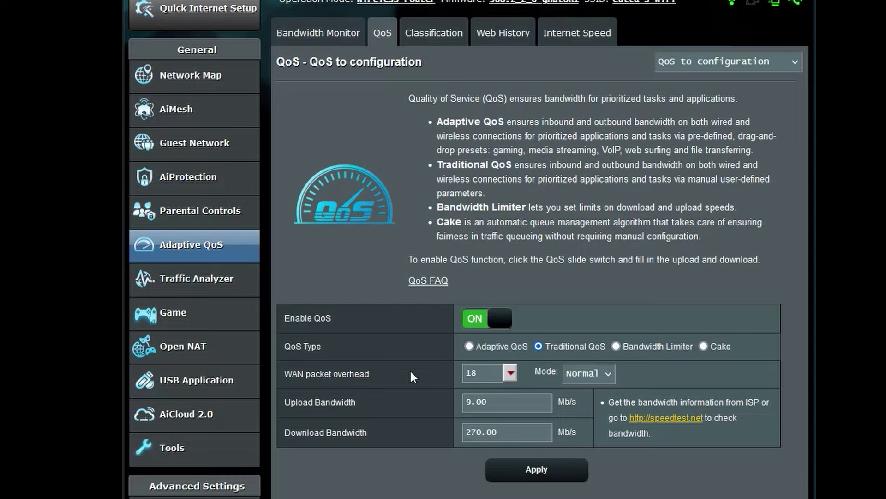
pyautogui.click(510, 374)
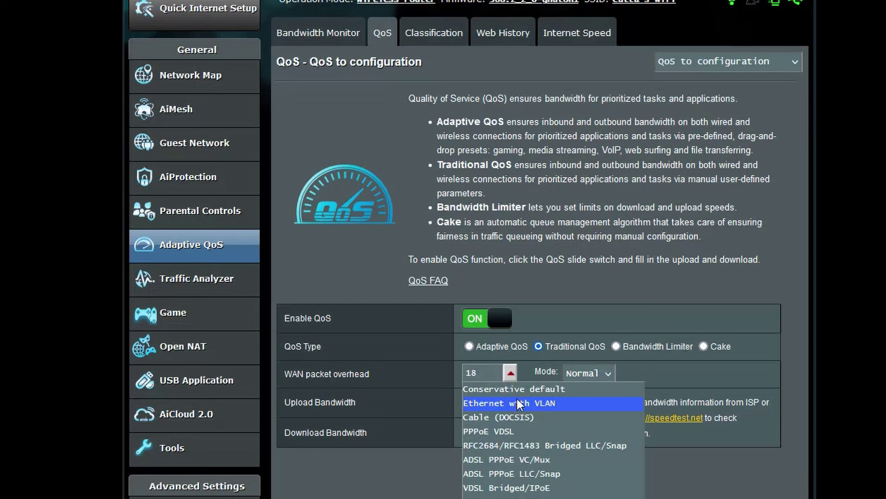
pyautogui.click(519, 392)
pyautogui.click(511, 372)
pyautogui.click(517, 402)
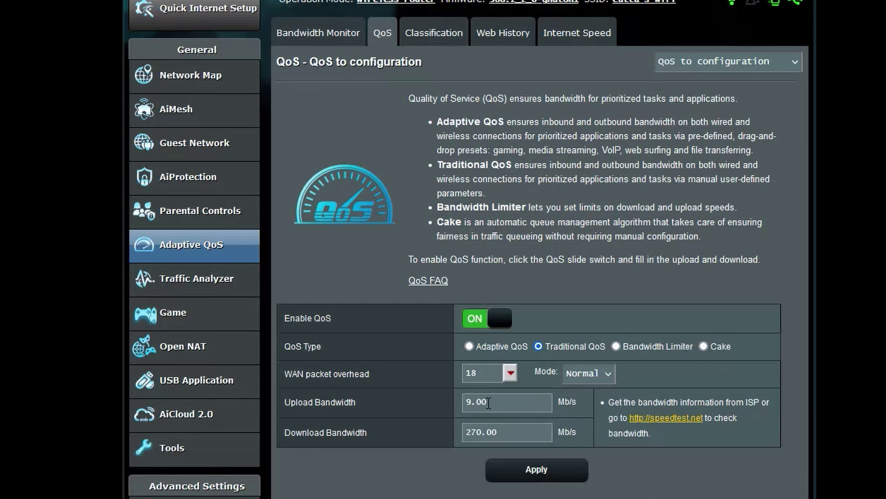
pyautogui.click(494, 400)
pyautogui.click(506, 428)
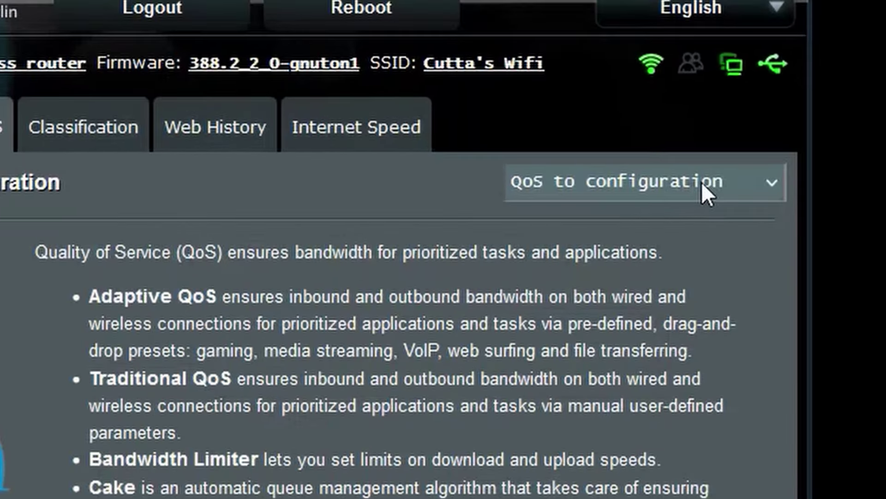
# Switch to User-defined QoS rules and remove Gaming, Others and Downloading, keeping the Moonlight and gmod rules.
pyautogui.click(719, 182)
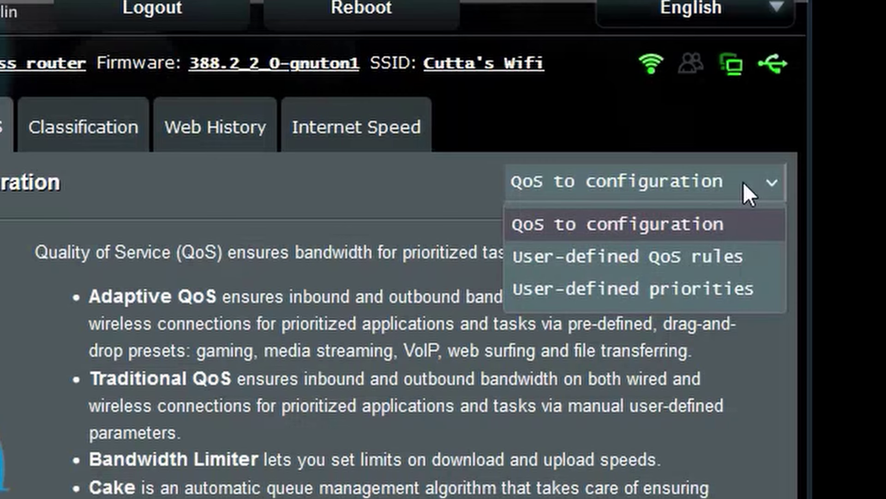
pyautogui.click(724, 253)
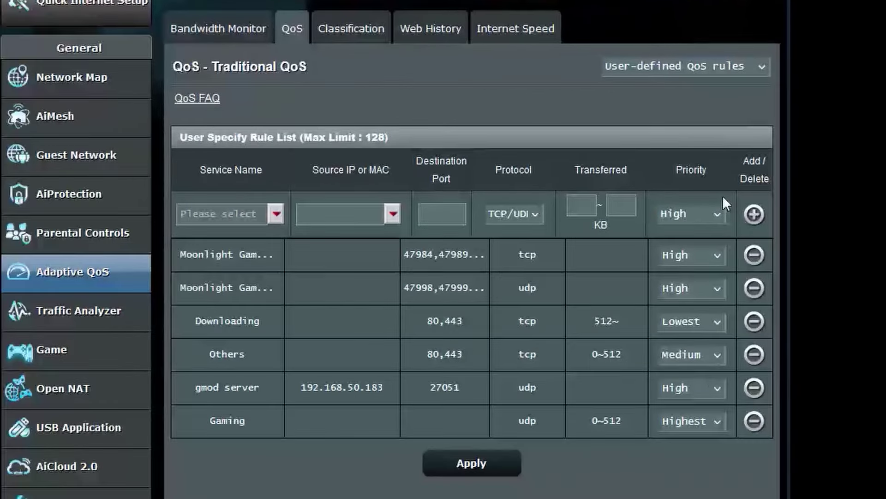
pyautogui.click(754, 420)
pyautogui.click(754, 354)
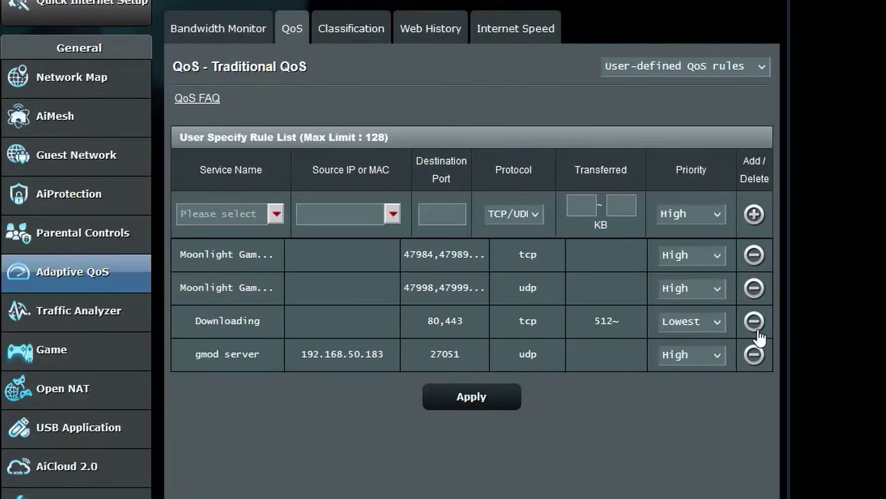
pyautogui.click(755, 321)
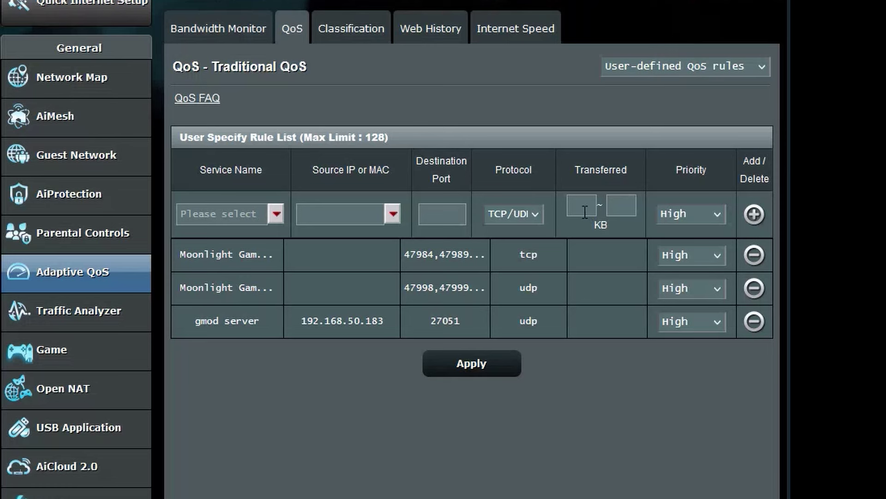
# Set the new rule's protocol to TCP, leaving its priority at High.
pyautogui.click(530, 213)
pyautogui.click(523, 237)
pyautogui.click(519, 212)
pyautogui.click(517, 257)
pyautogui.click(516, 216)
pyautogui.click(569, 245)
pyautogui.click(527, 214)
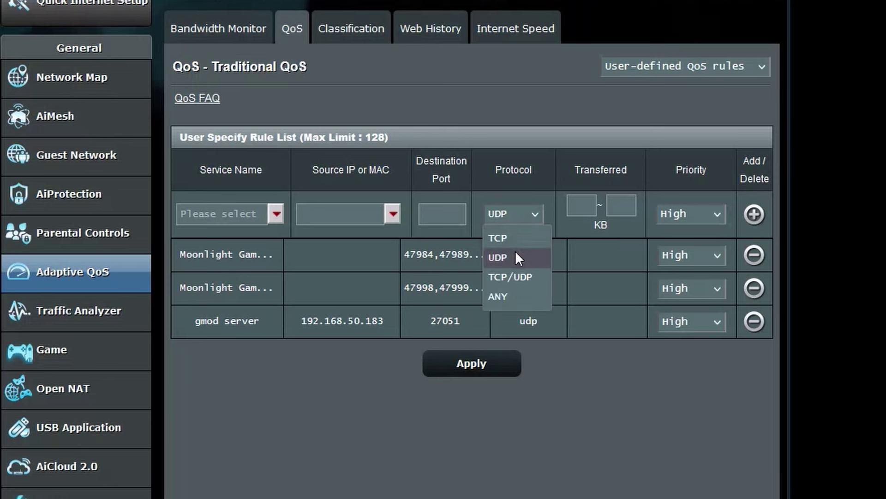
pyautogui.click(514, 236)
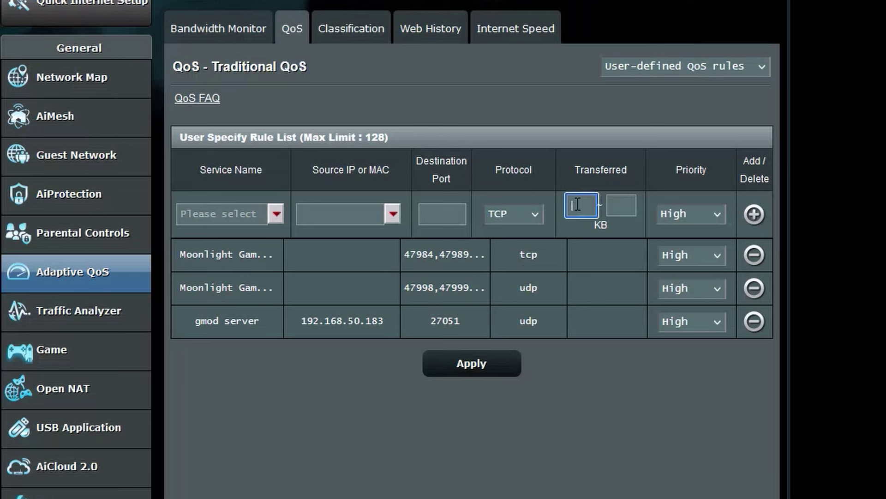
pyautogui.click(689, 212)
pyautogui.click(612, 242)
# Highlight the existing Moonlight Game and gmod server rules while explaining them.
pyautogui.moveTo(191, 255); pyautogui.dragTo(334, 287)
pyautogui.click(335, 288)
pyautogui.moveTo(552, 330); pyautogui.dragTo(332, 259)
pyautogui.click(340, 280)
# Name the new rule 'Downloading' with destination ports 80,443 over TCP.
pyautogui.click(245, 213)
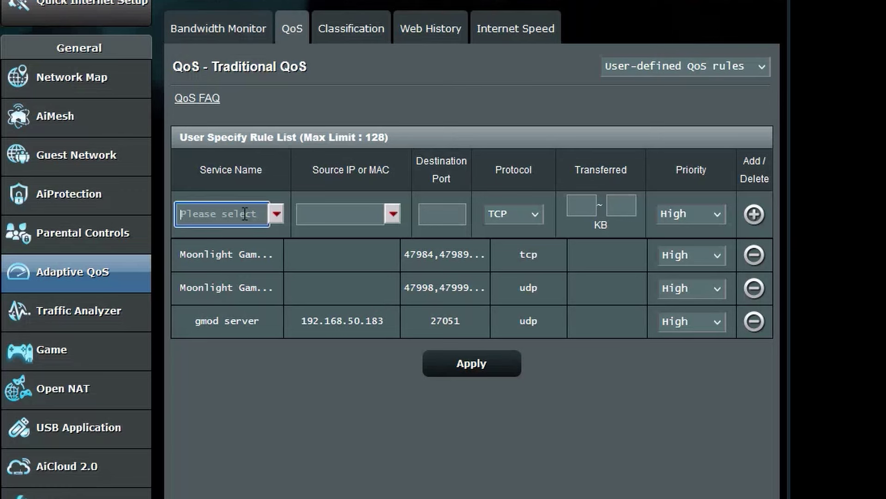
pyautogui.write('Downloading')
pyautogui.click(331, 212)
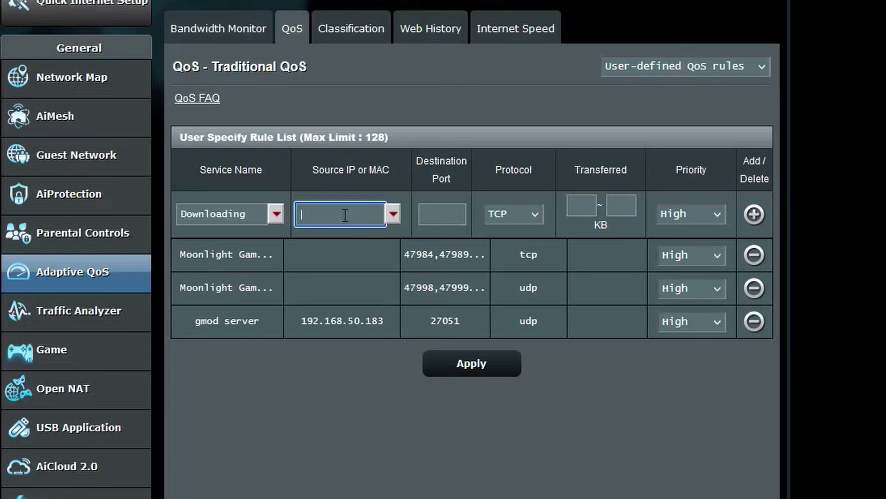
pyautogui.click(440, 214)
pyautogui.write('80,443')
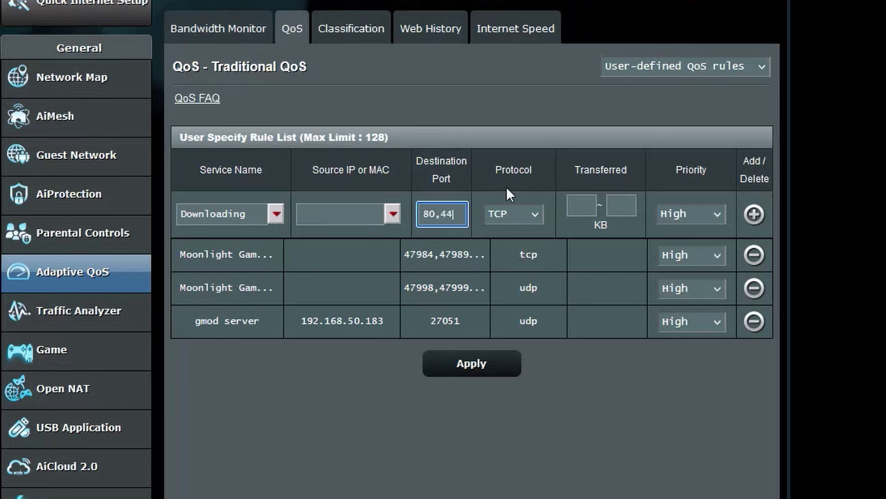
pyautogui.click(526, 212)
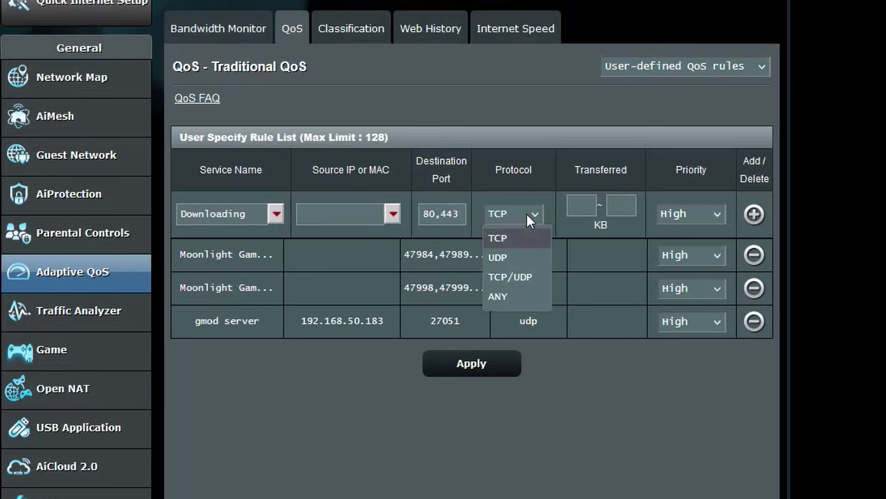
pyautogui.click(526, 244)
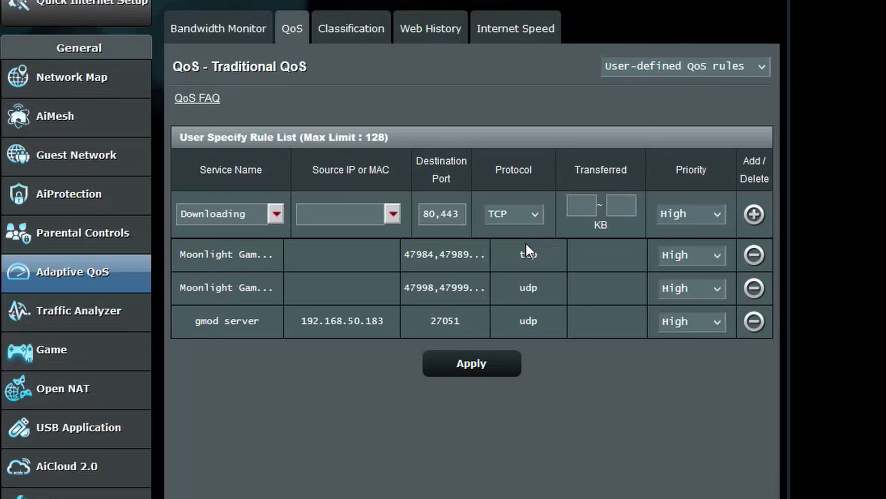
# Give the Downloading rule a 512 KB minimum transferred and Lowest priority.
pyautogui.click(582, 210)
pyautogui.write('512')
pyautogui.click(672, 218)
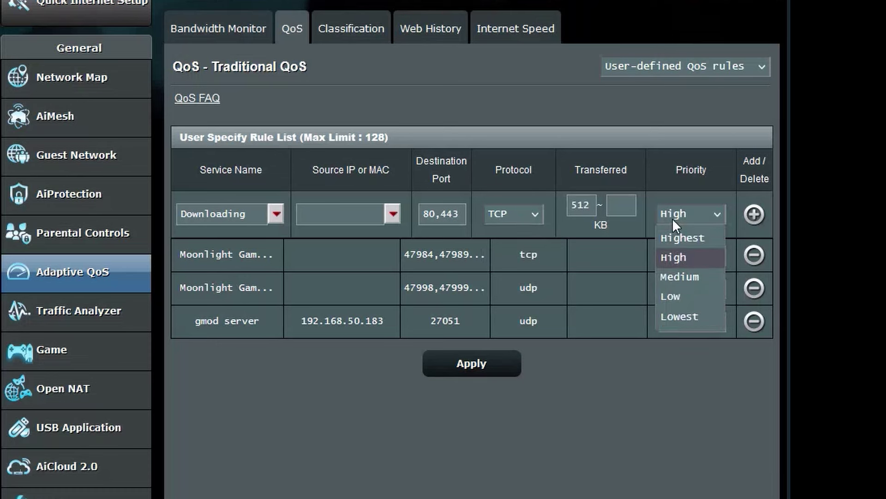
pyautogui.click(608, 230)
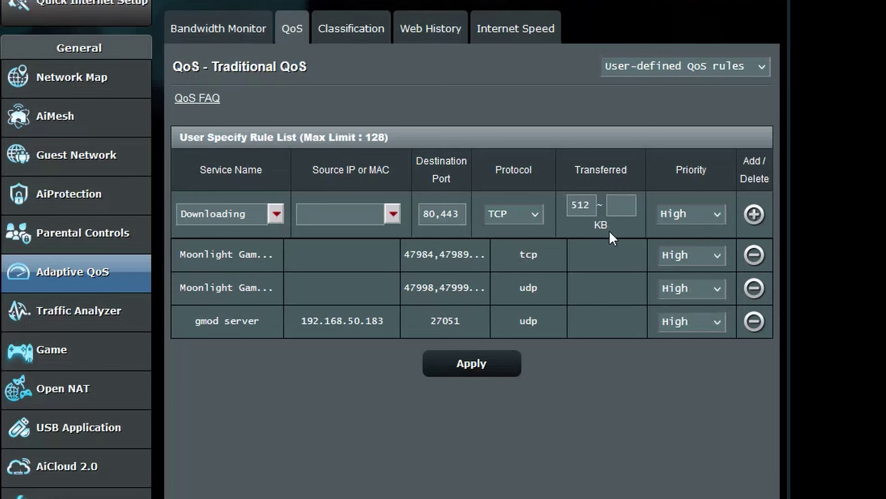
pyautogui.click(622, 205)
pyautogui.click(691, 213)
pyautogui.click(700, 315)
# Add the Downloading rule, then start an 'Others' rule with destination ports 80,443.
pyautogui.click(754, 214)
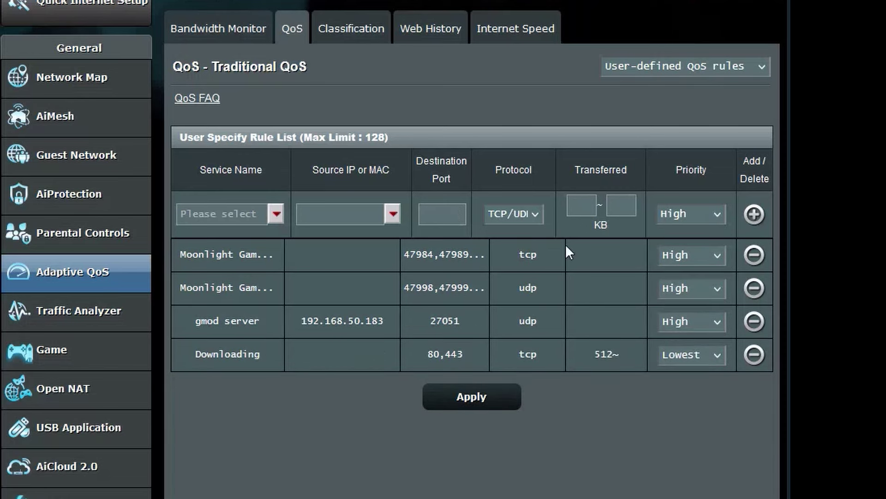
pyautogui.click(235, 213)
pyautogui.write('Others')
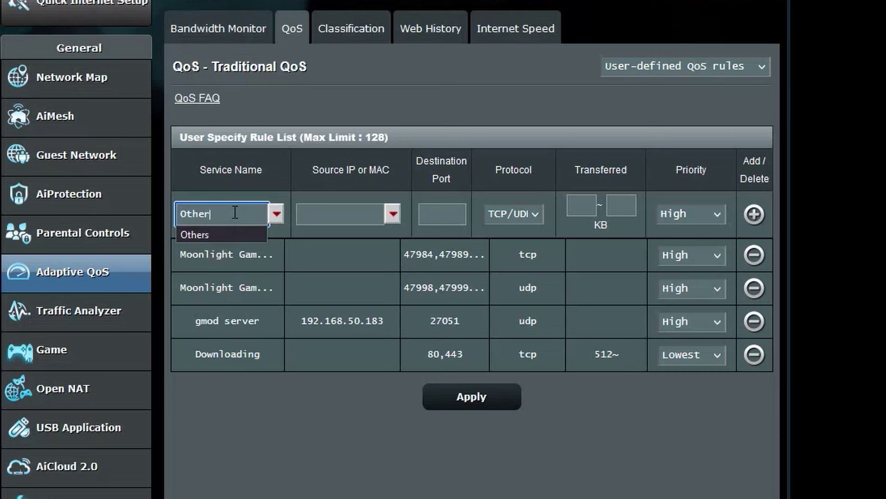
pyautogui.click(353, 215)
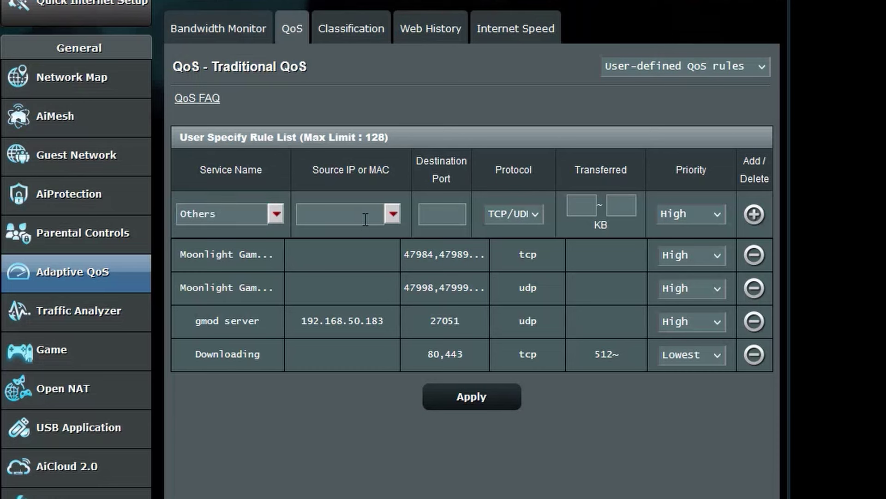
pyautogui.click(464, 219)
pyautogui.write('80,443')
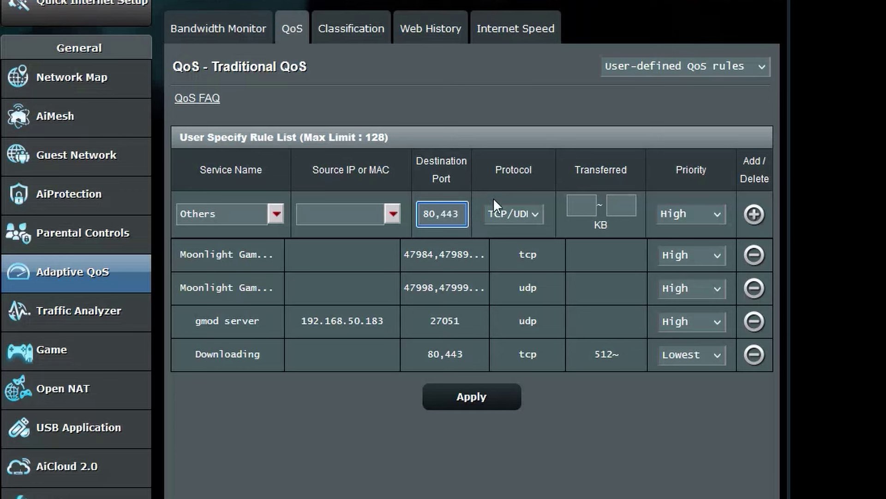
# Set the Others rule to TCP, 0–512 KB transferred, Medium priority, and add it.
pyautogui.click(513, 238)
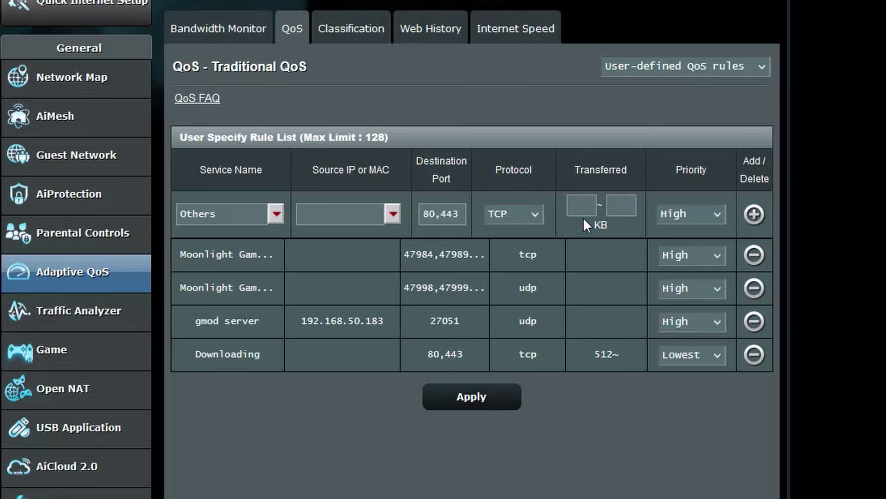
pyautogui.click(587, 211)
pyautogui.write('0')
pyautogui.click(617, 206)
pyautogui.write('512')
pyautogui.click(674, 213)
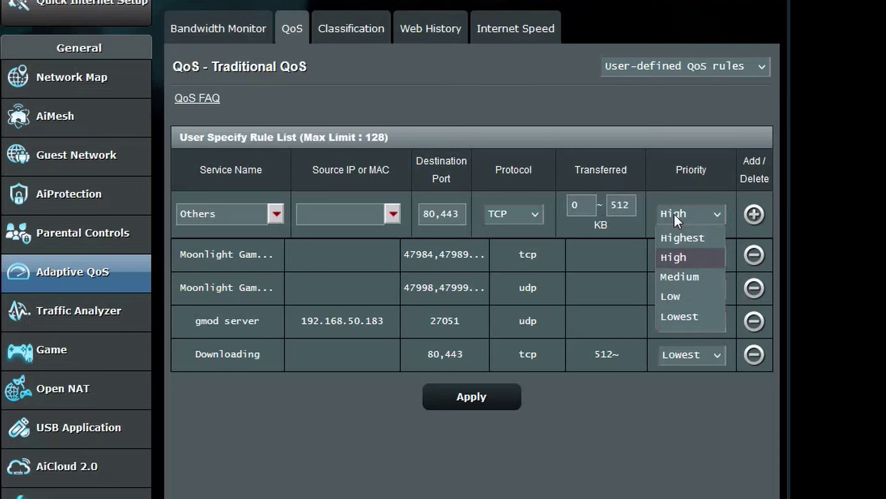
pyautogui.click(702, 275)
pyautogui.click(754, 217)
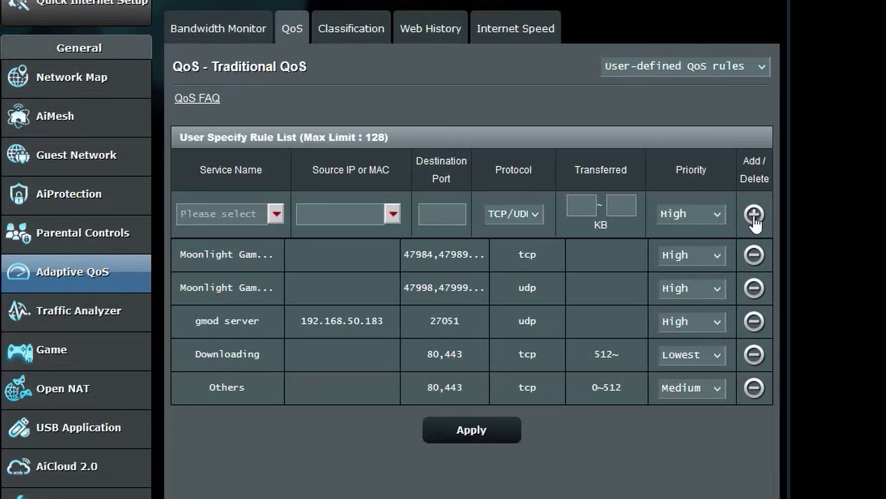
# Name the new rule 'Gaming' and set its protocol to UDP.
pyautogui.click(236, 214)
pyautogui.write('Gaming')
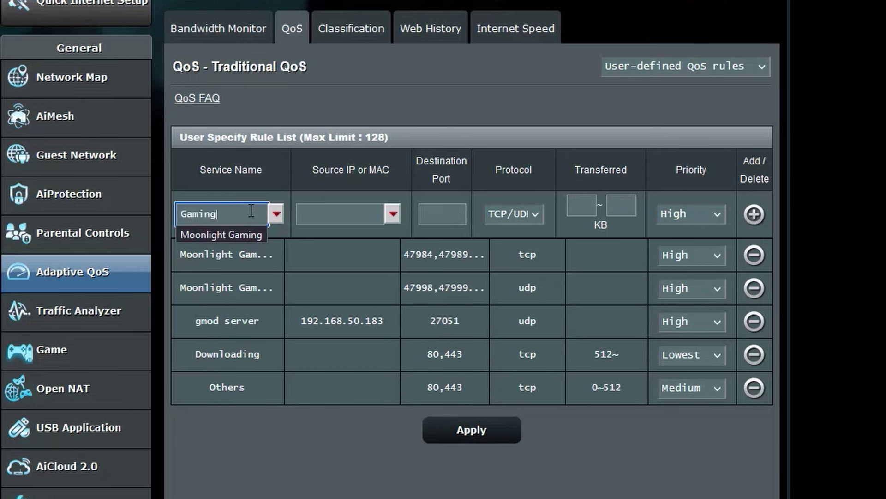
pyautogui.click(342, 214)
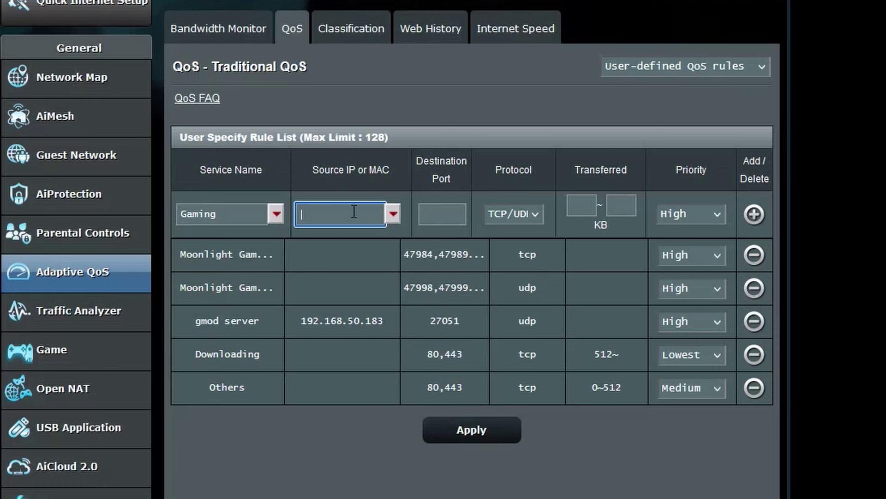
pyautogui.click(443, 209)
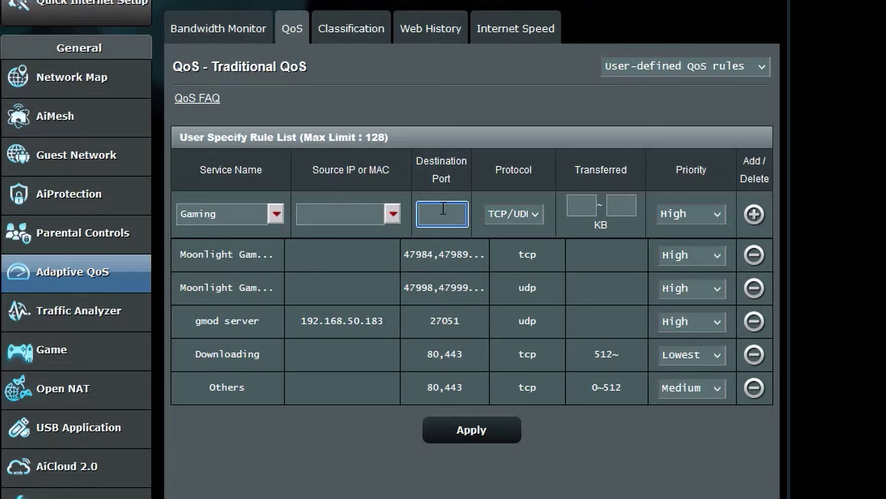
pyautogui.click(507, 215)
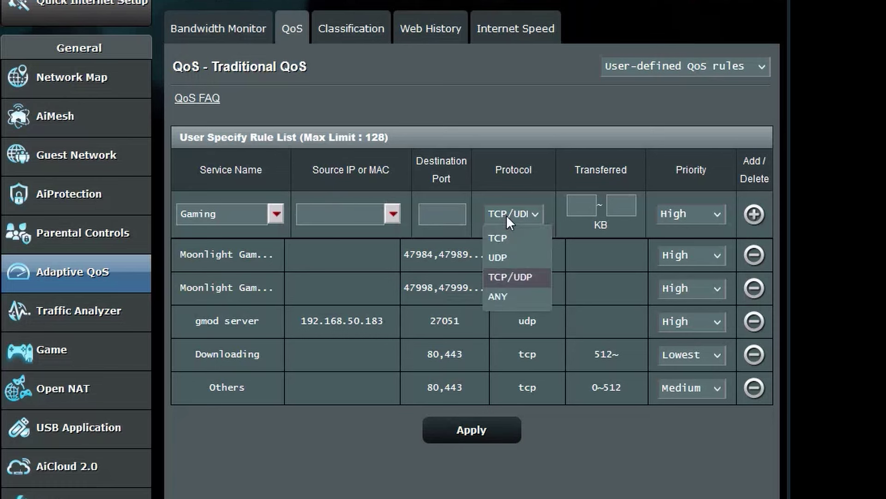
pyautogui.click(527, 255)
# Give Gaming 0–512 KB transferred and Highest priority, add it, and apply all rules.
pyautogui.click(583, 203)
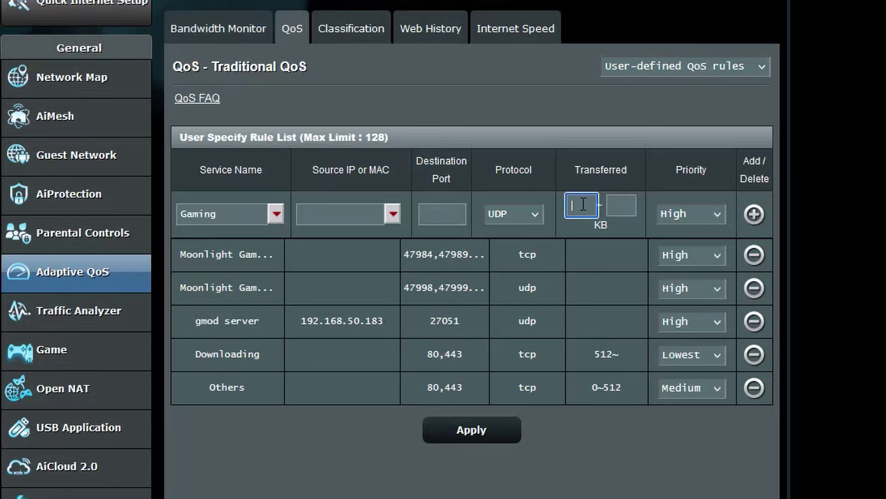
pyautogui.write('0')
pyautogui.click(621, 206)
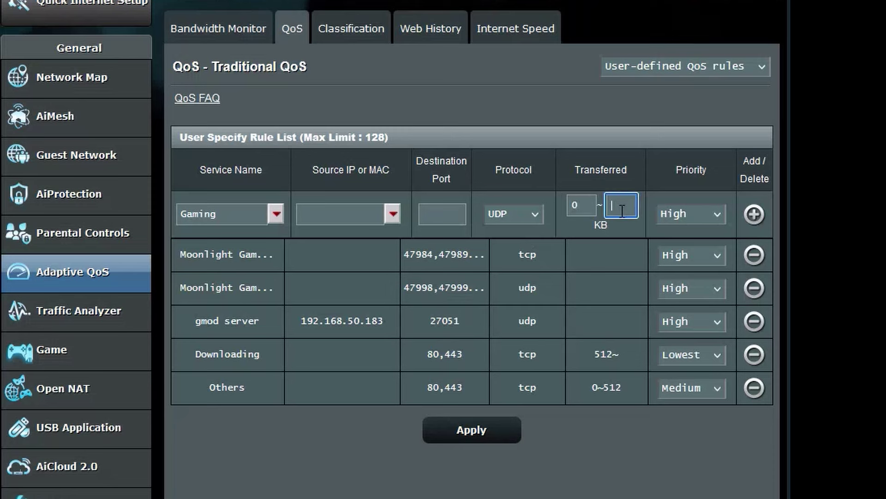
pyautogui.write('512')
pyautogui.click(680, 214)
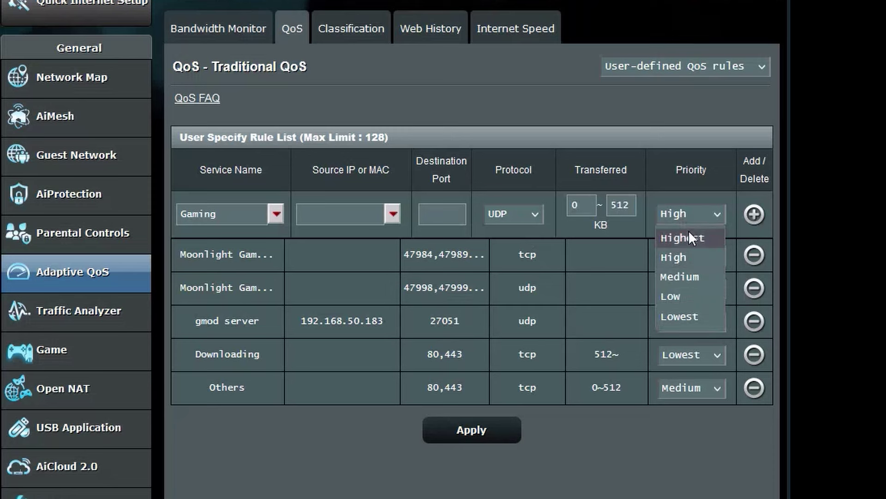
pyautogui.click(686, 214)
pyautogui.click(686, 214)
pyautogui.click(692, 236)
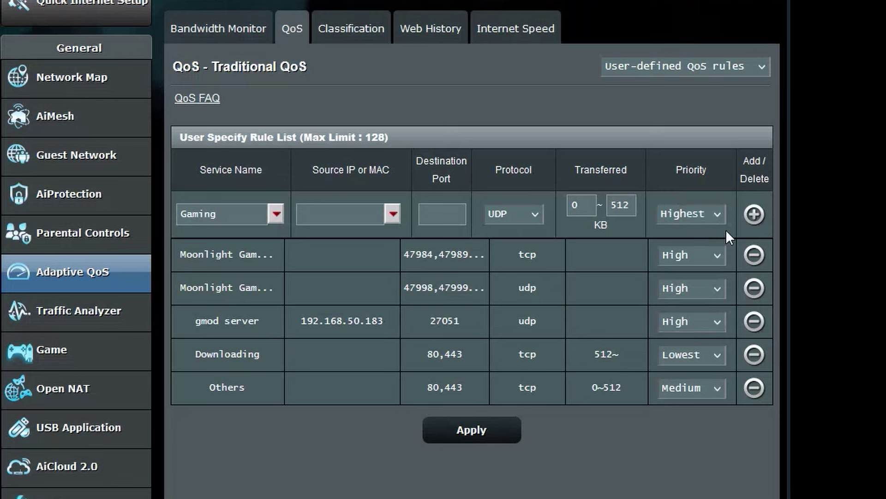
pyautogui.click(755, 214)
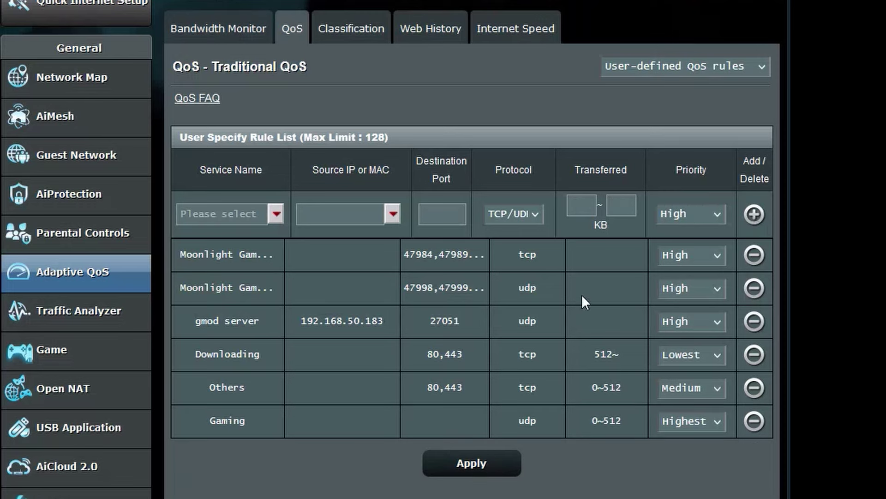
pyautogui.click(471, 461)
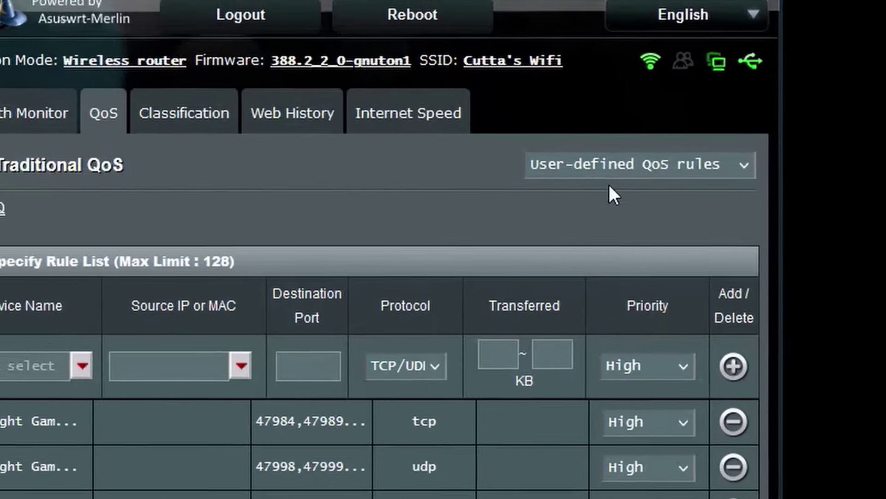
# Select User-defined priorities to show the 35/35/10/10/1% upload minimums.
pyautogui.click(668, 63)
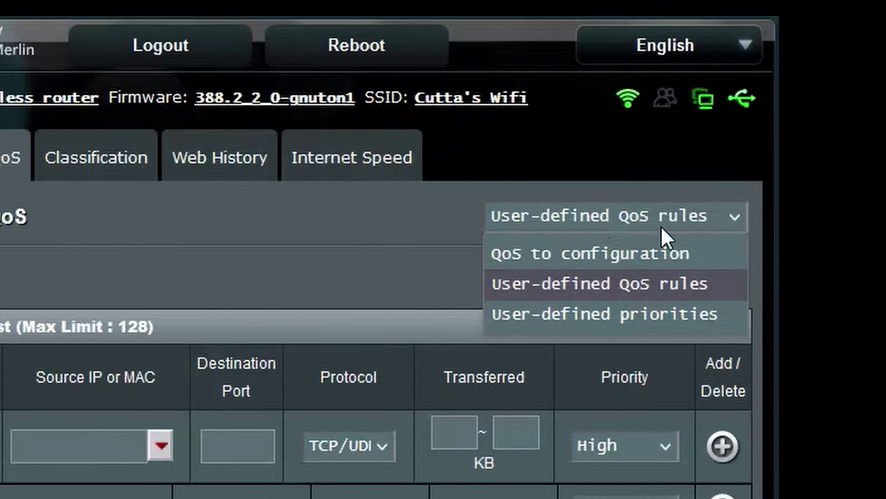
pyautogui.click(644, 312)
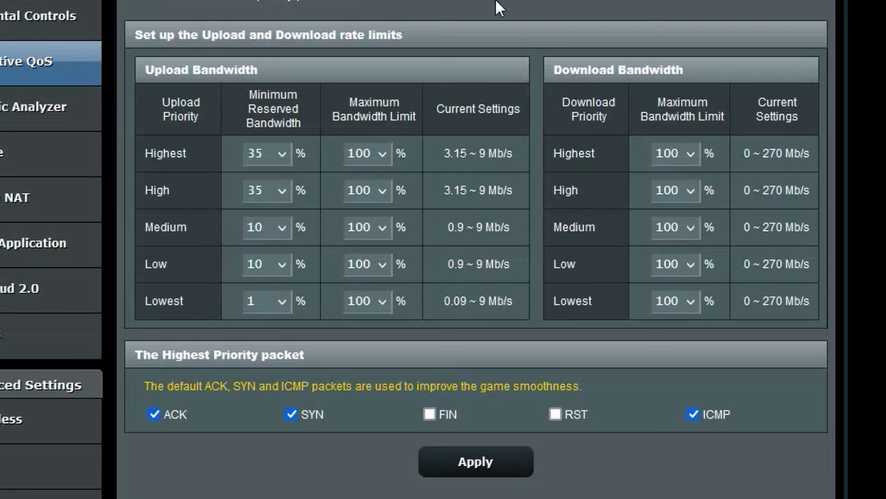
pyautogui.moveTo(284, 112)
pyautogui.click(256, 155)
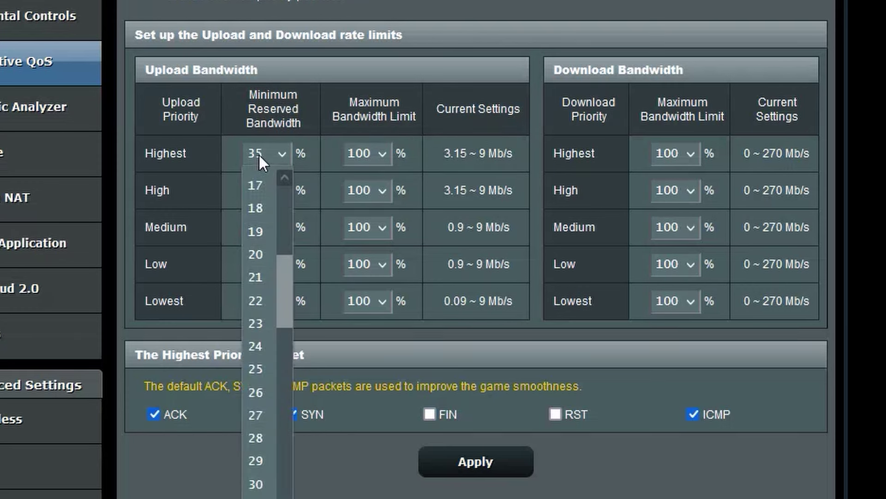
pyautogui.click(258, 153)
pyautogui.click(258, 154)
pyautogui.click(261, 157)
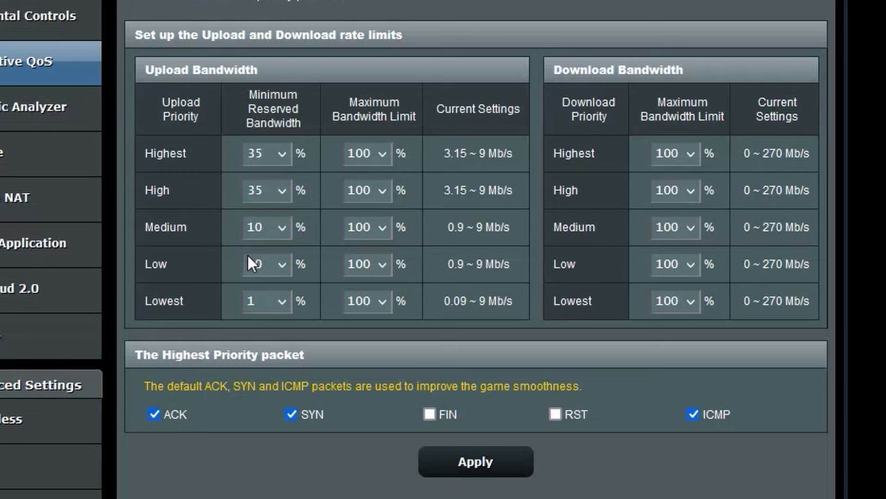
pyautogui.click(256, 304)
pyautogui.click(264, 327)
pyautogui.click(265, 297)
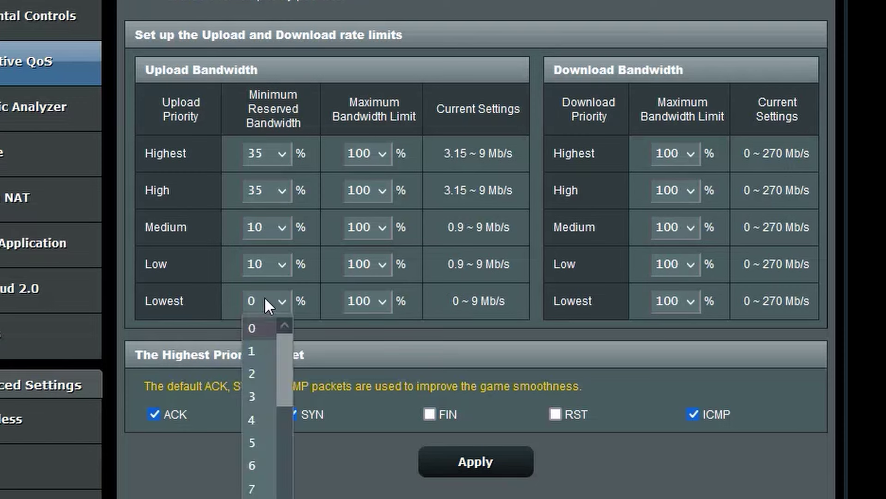
pyautogui.click(256, 351)
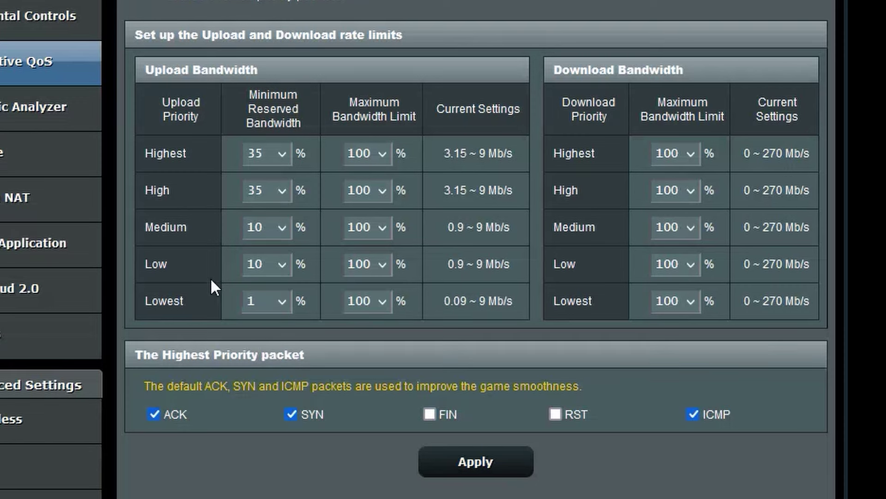